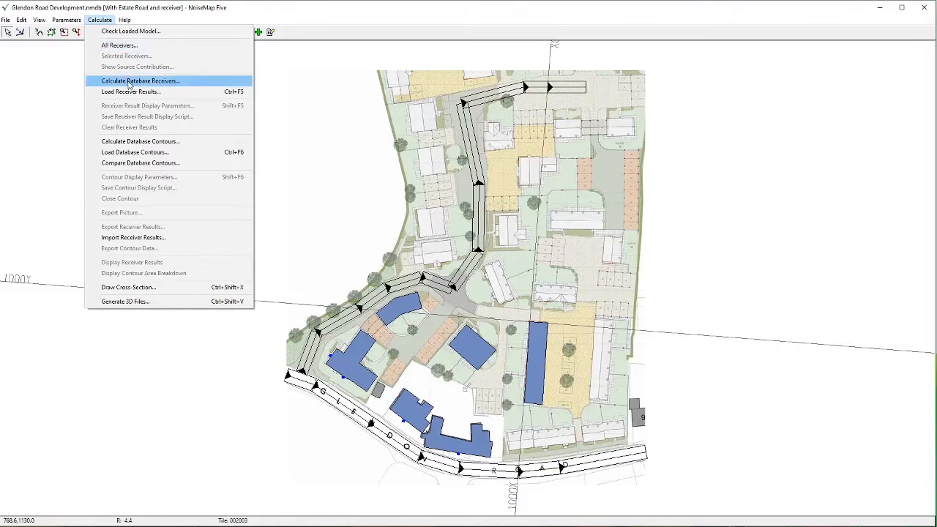
Start a database contour calculation covering all populated tiles
click(131, 143)
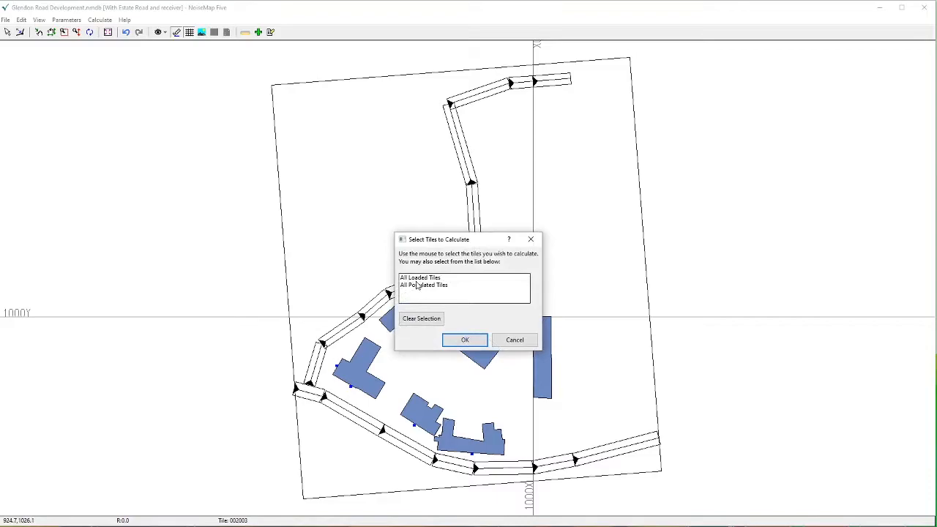
click(419, 285)
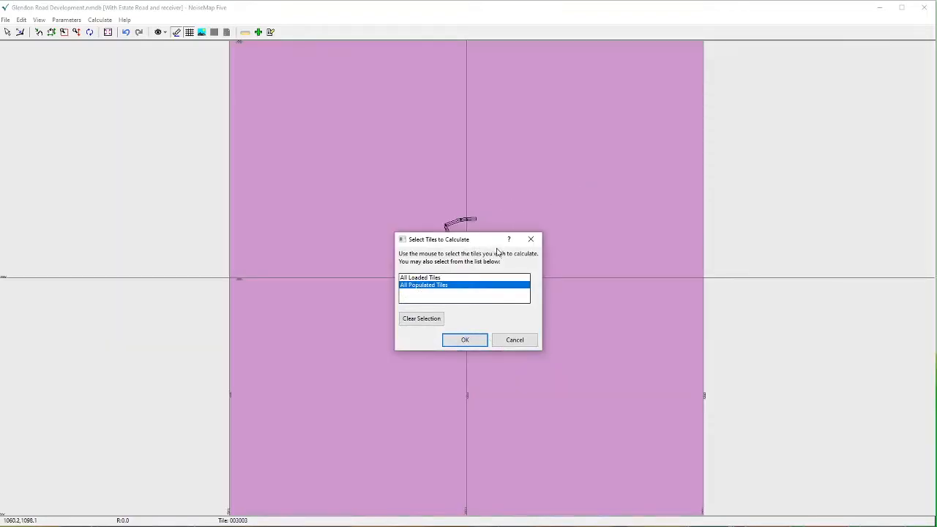
mouse_move(481, 240)
mouse_down()
mouse_move(851, 220)
mouse_move(876, 193)
mouse_move(856, 180)
mouse_up()
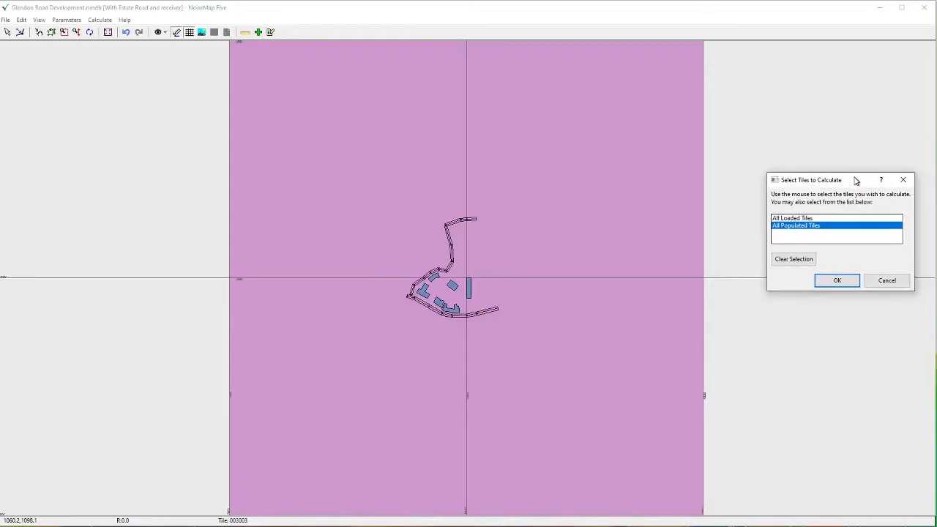
click(851, 292)
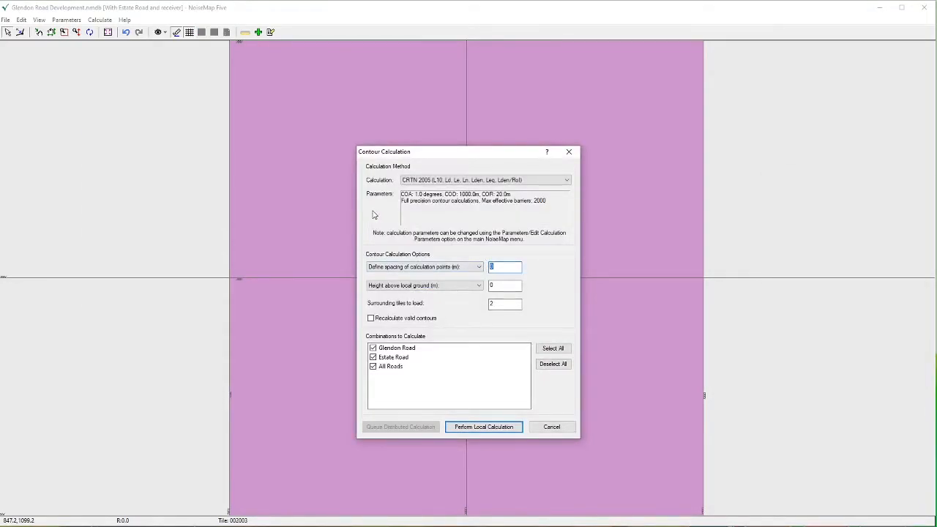
Set calculation point spacing to 10 m and height above local ground to 4 m, and run the contour calculation locally
text(10)
double_click(489, 285)
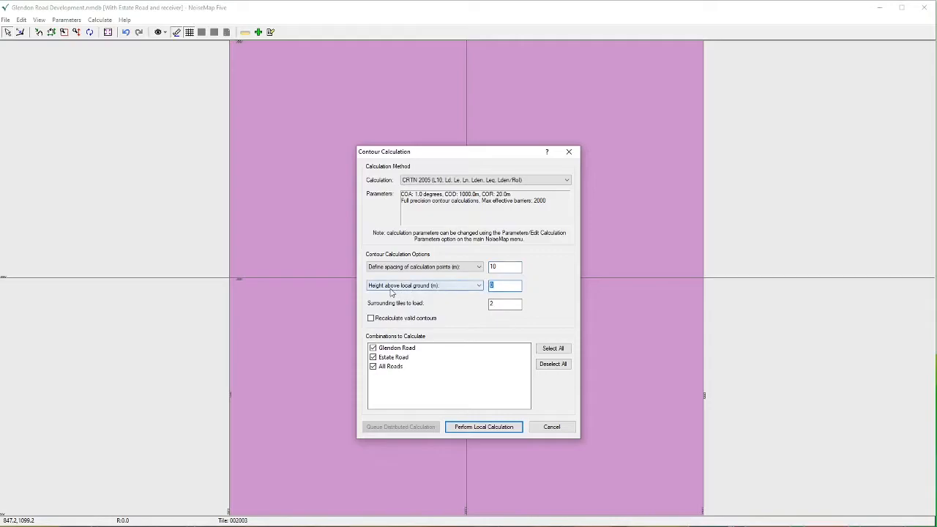
text(4)
click(505, 305)
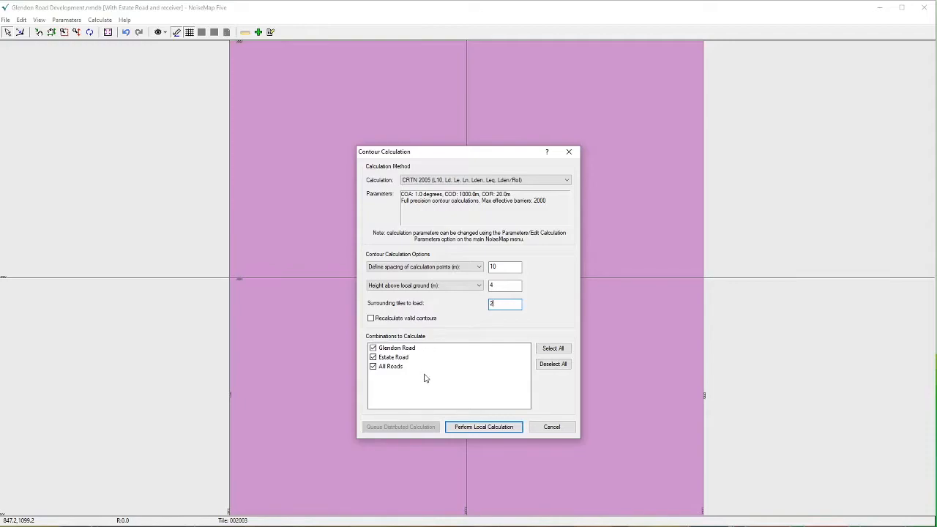
click(489, 427)
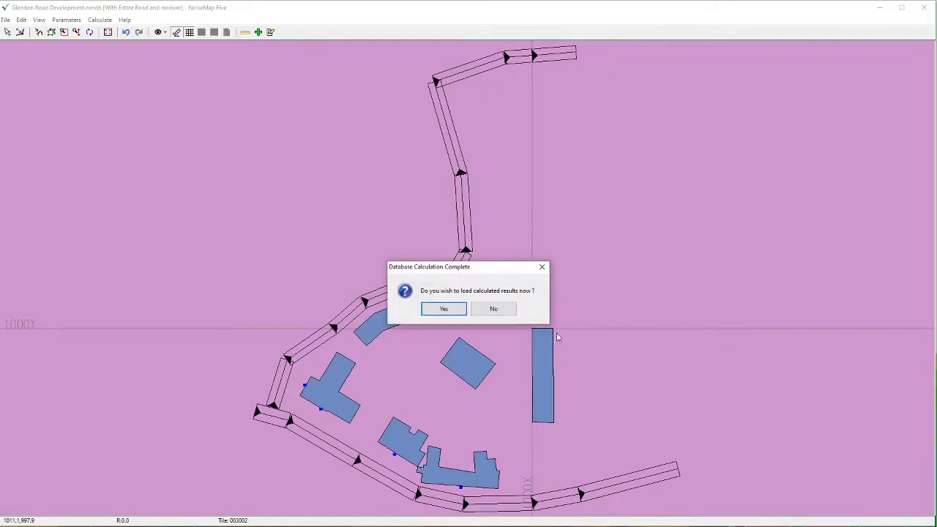
Load the calculated contour results for the Glendon Road, Estate Road and All Roads combinations
click(444, 310)
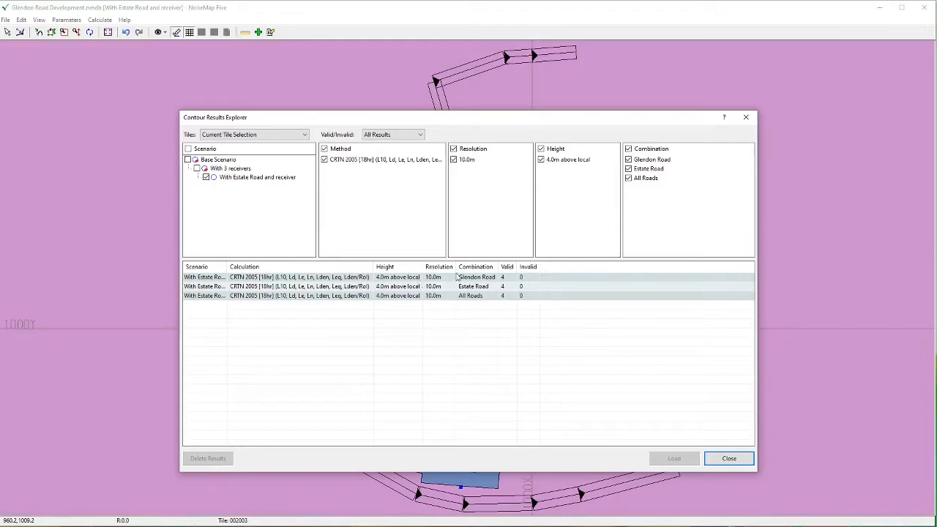
click(340, 280)
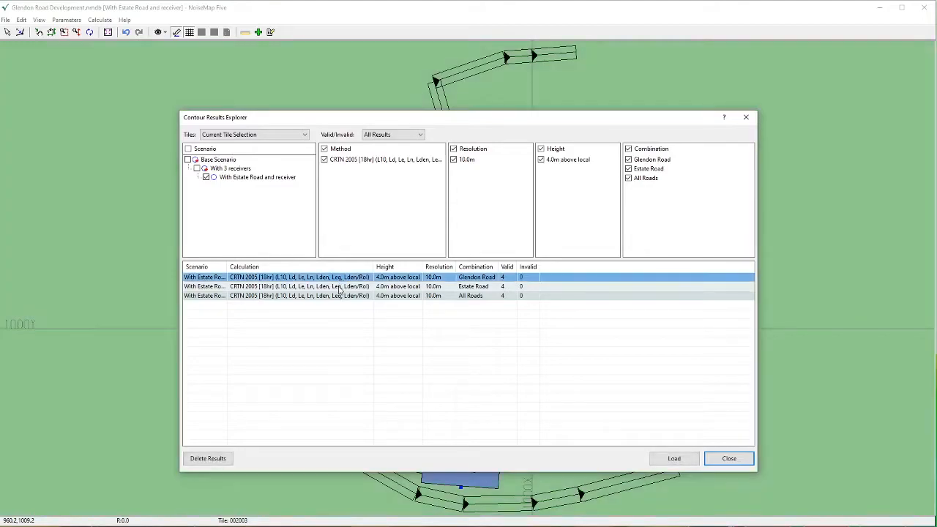
shift+click(341, 287)
shift+click(341, 297)
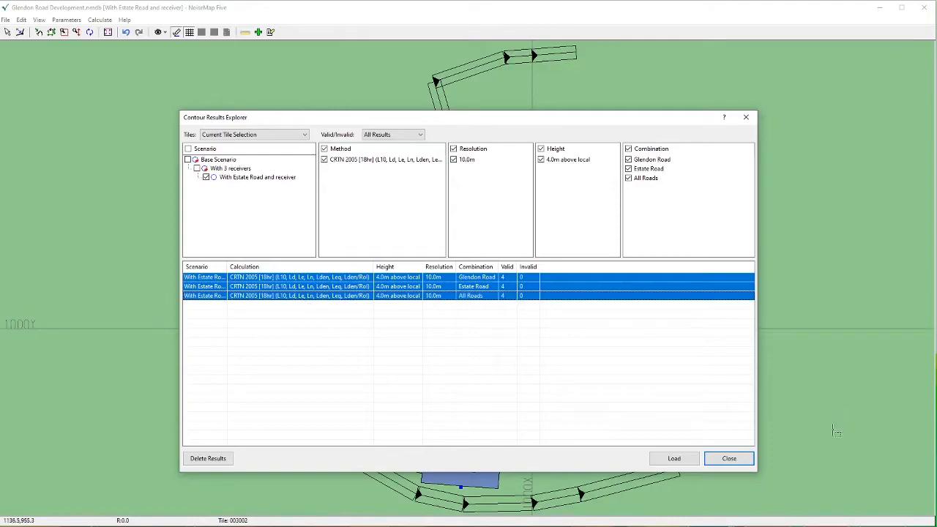
click(673, 459)
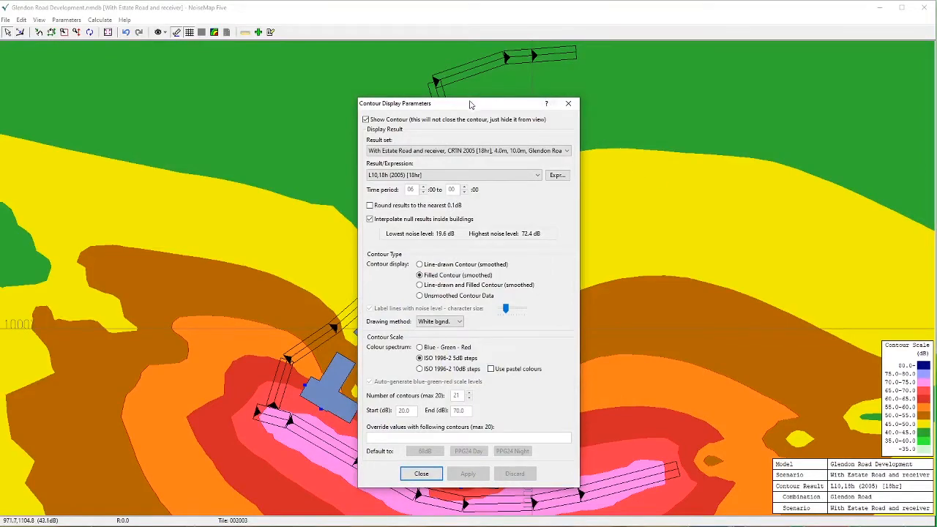
Display the noise contours of the Estate Road result set on the uncovered map
drag(470, 103, 749, 6)
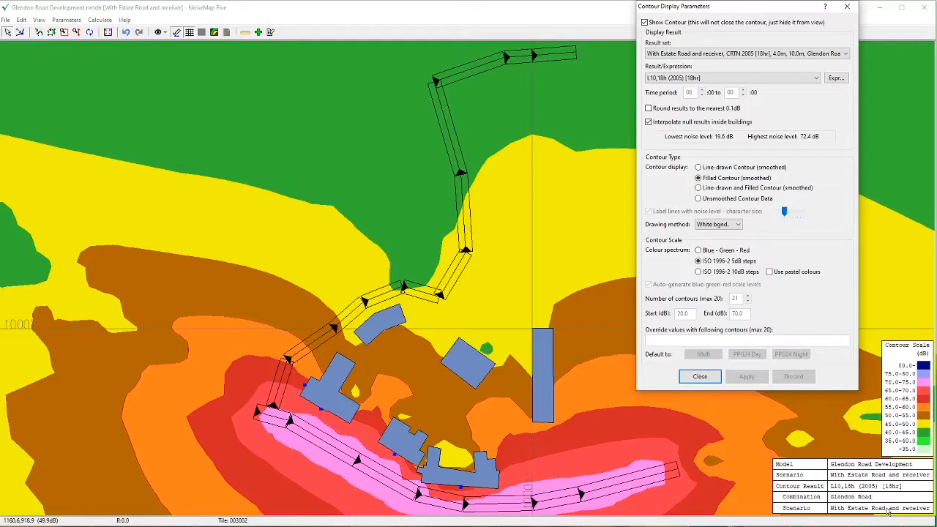
click(846, 55)
click(790, 66)
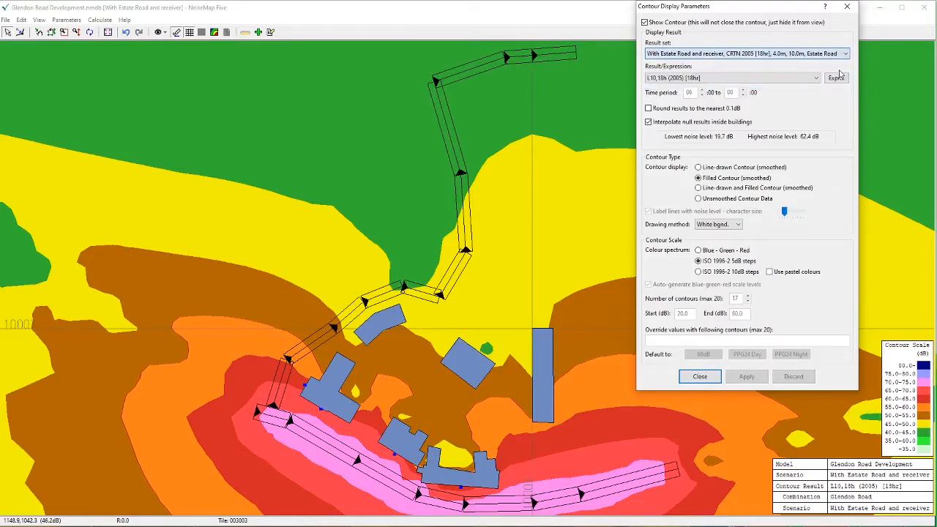
click(747, 377)
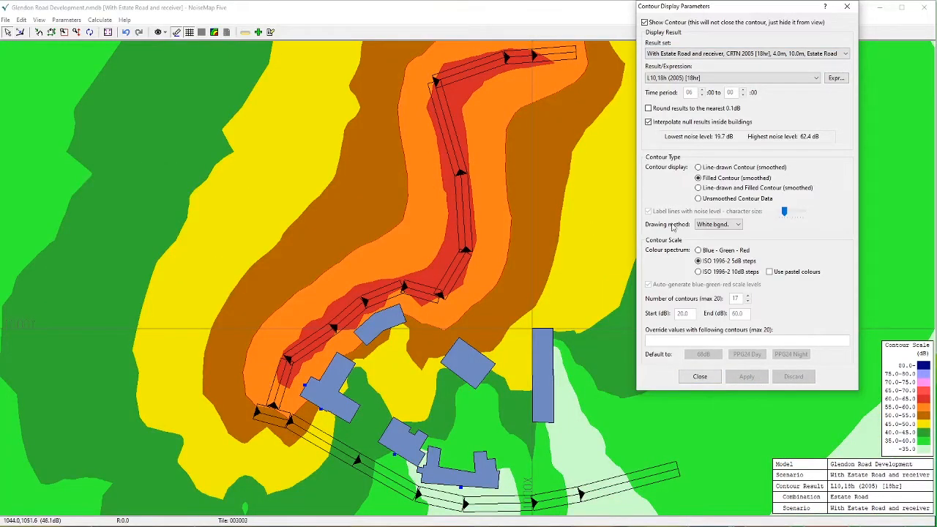
Switch the displayed noise contours to the All Roads result set
click(847, 54)
click(830, 78)
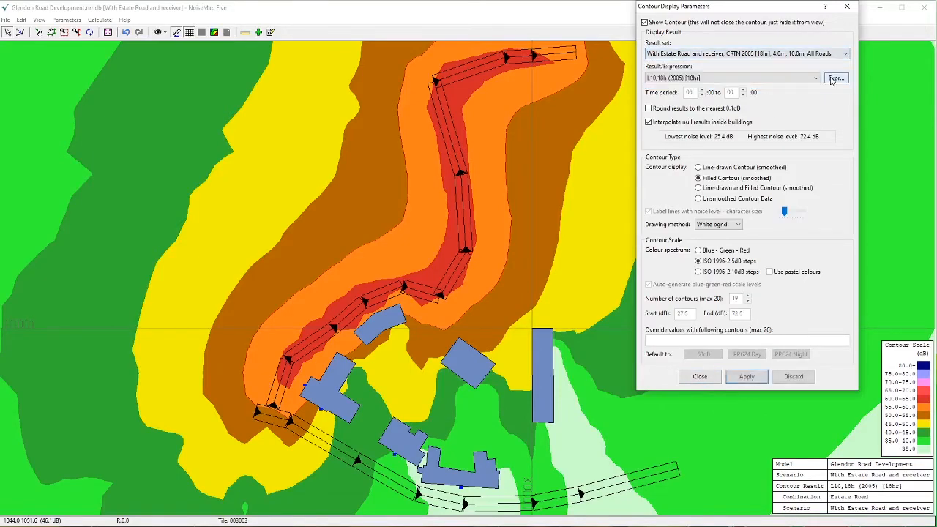
click(747, 377)
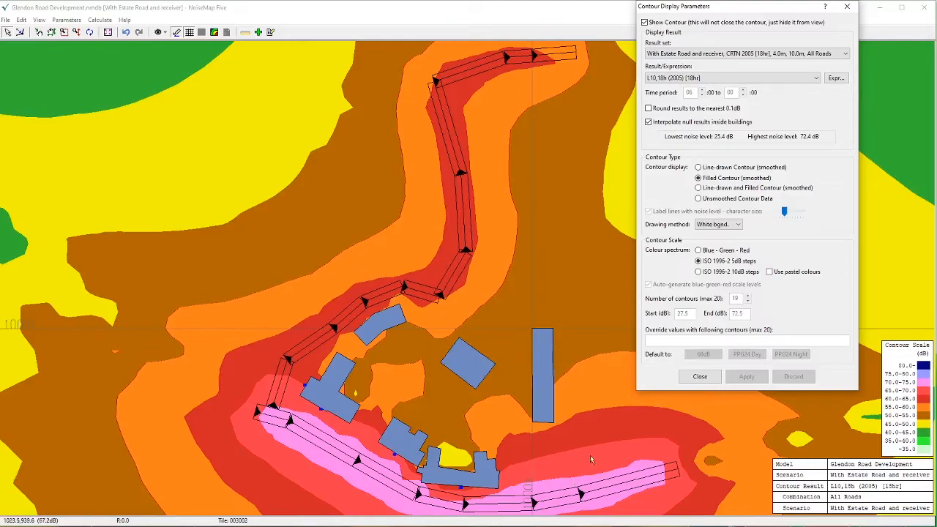
Add the Glendon Road, Estate Road and All Roads result sets as R1, R2 and R3 in the result expression builder
click(834, 78)
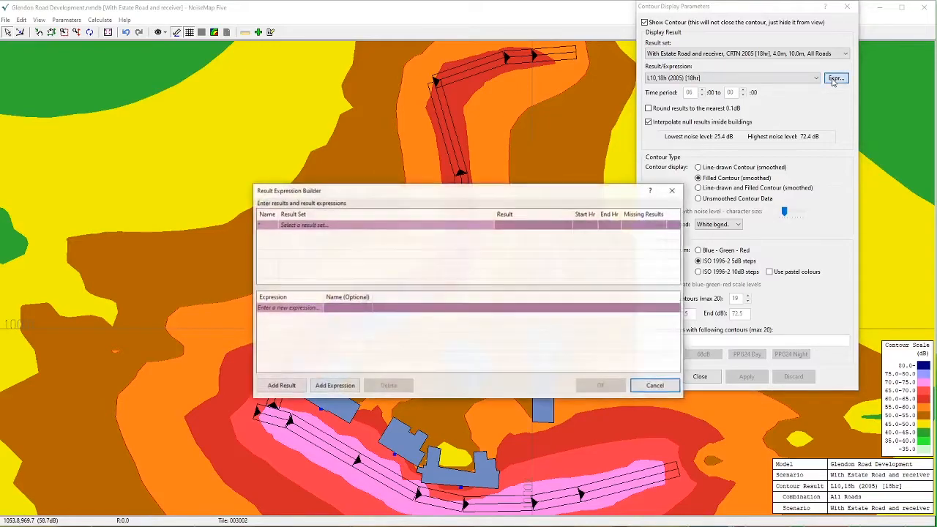
click(438, 225)
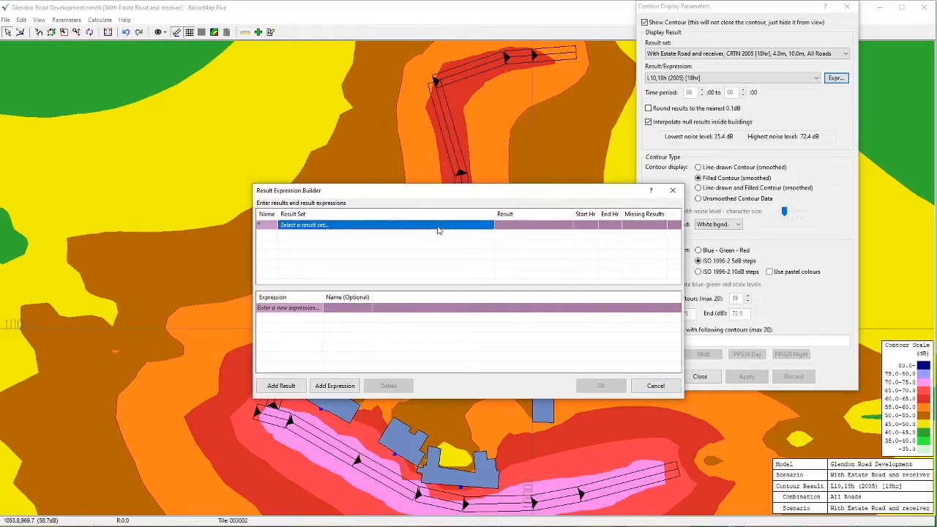
click(437, 226)
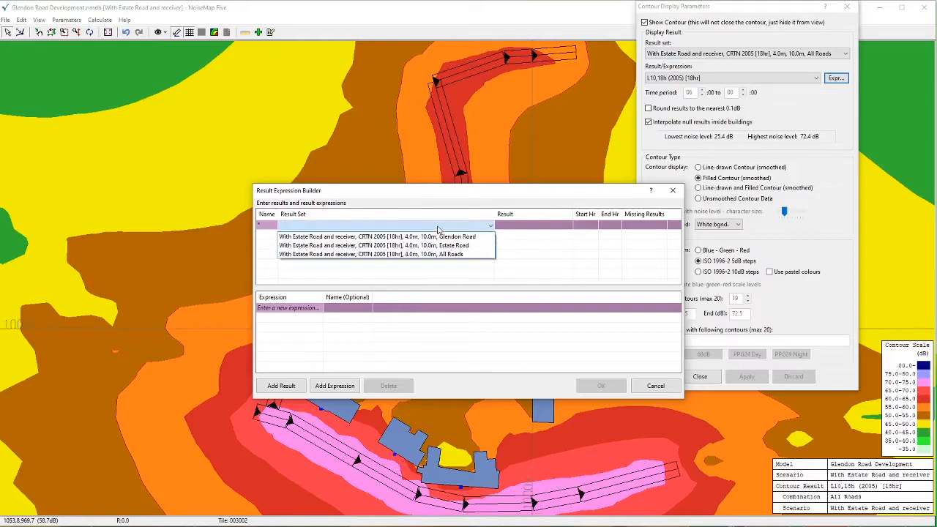
click(435, 237)
click(436, 235)
click(435, 235)
click(431, 255)
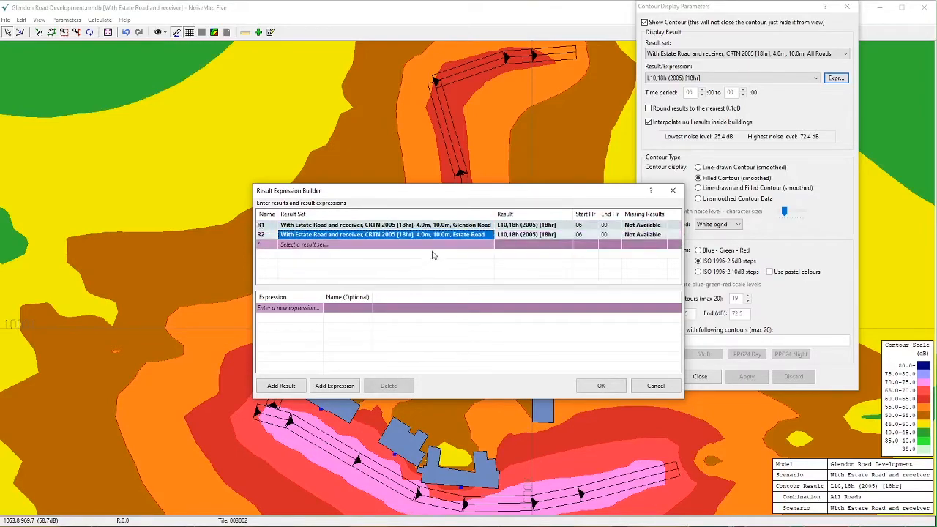
click(435, 244)
click(435, 244)
click(428, 275)
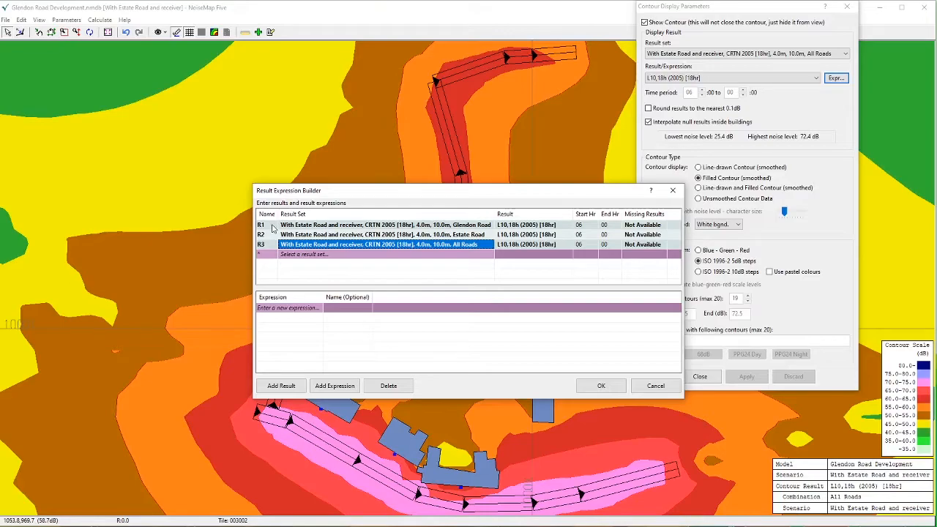
Create the result expression R3-R1 with the name "Effect of Estate Road"
click(278, 309)
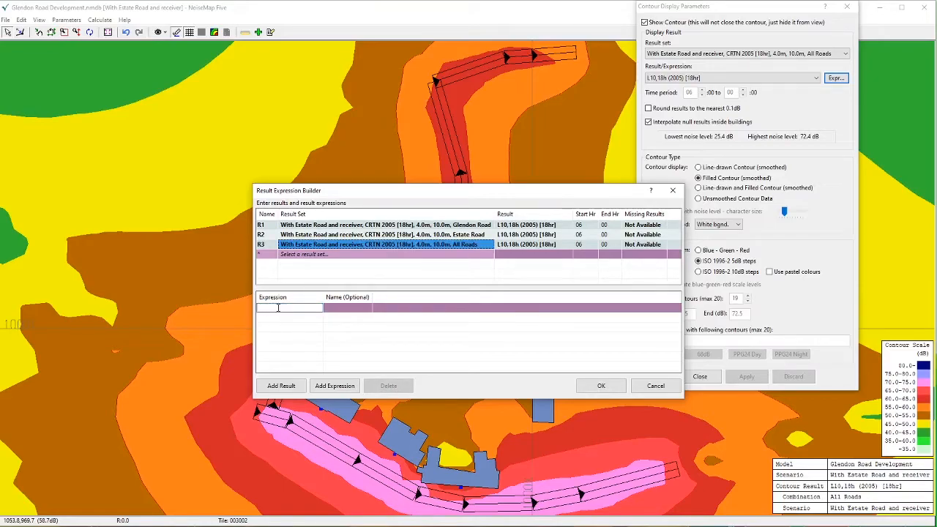
text(R3-)
text(R1)
click(353, 312)
click(354, 309)
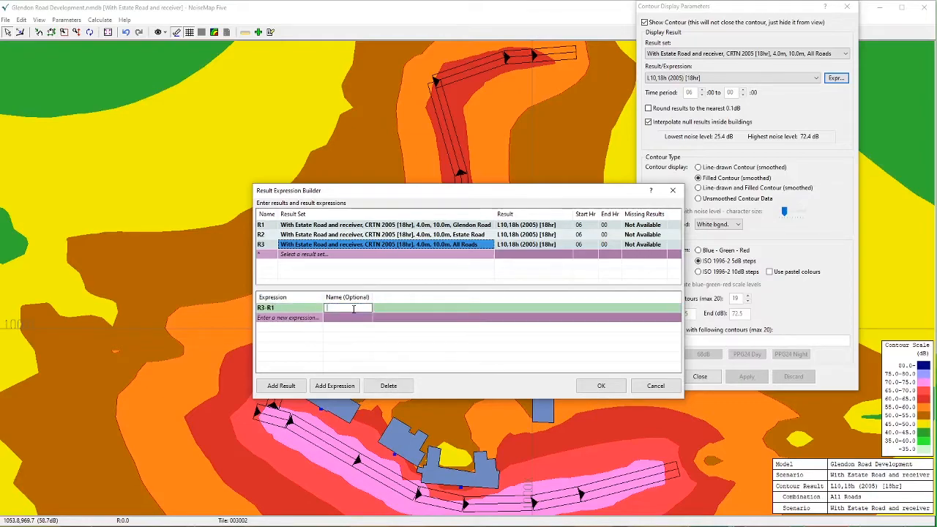
text(Effect)
text( of Estate)
text( Road)
click(601, 386)
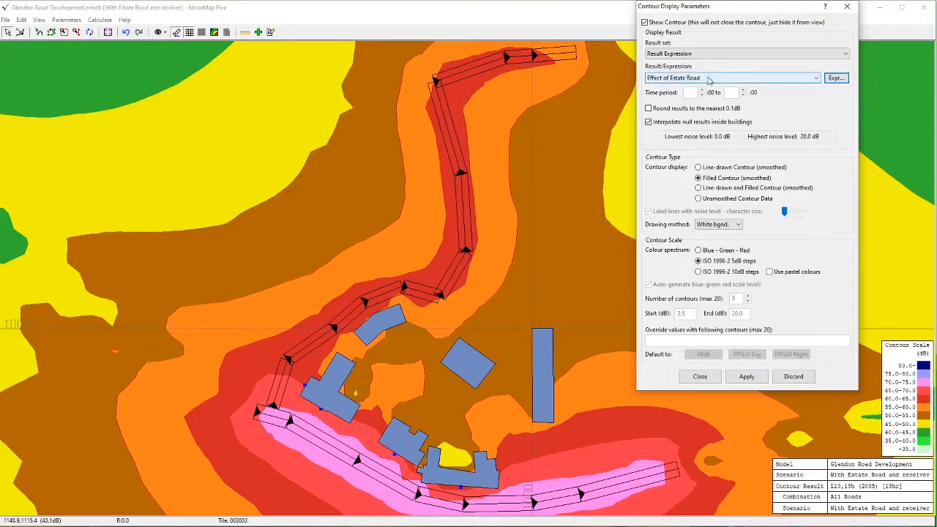
Display the "Effect of Estate Road" contours using the Blue - Green - Red colour spectrum
click(748, 377)
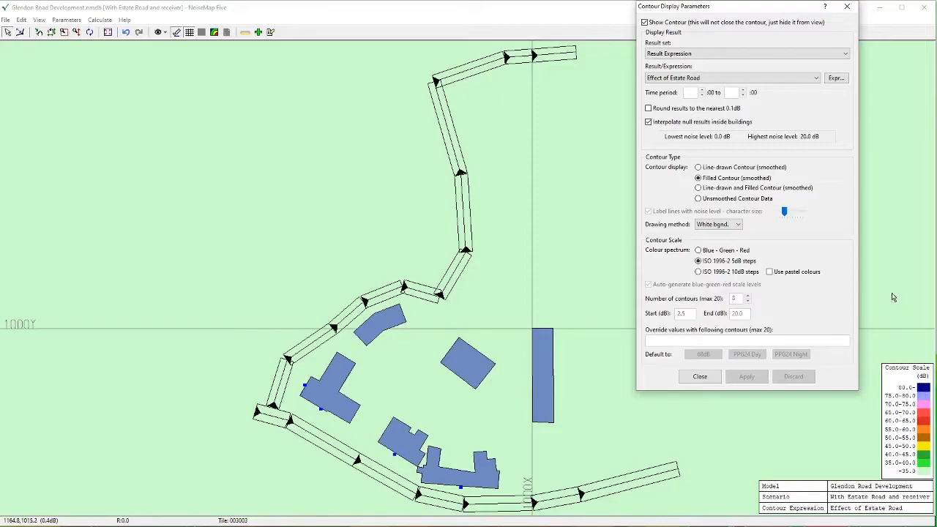
click(698, 250)
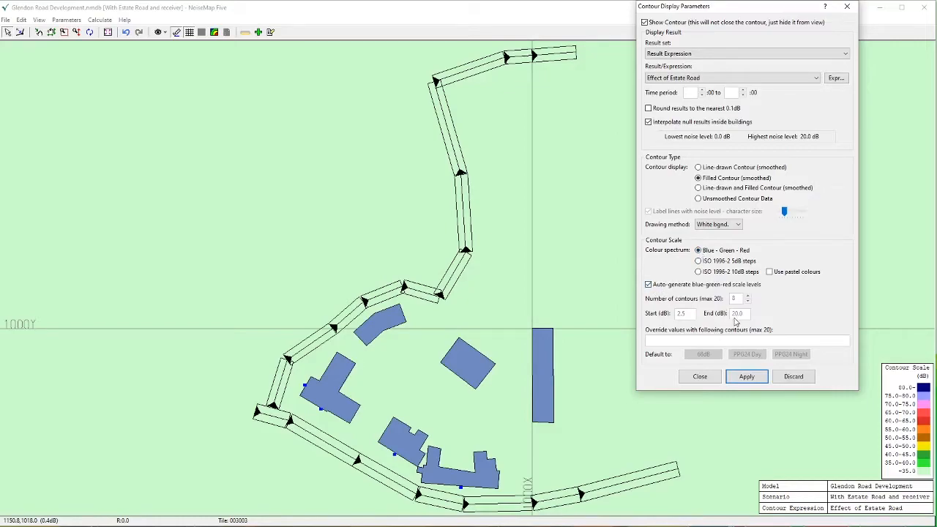
click(746, 377)
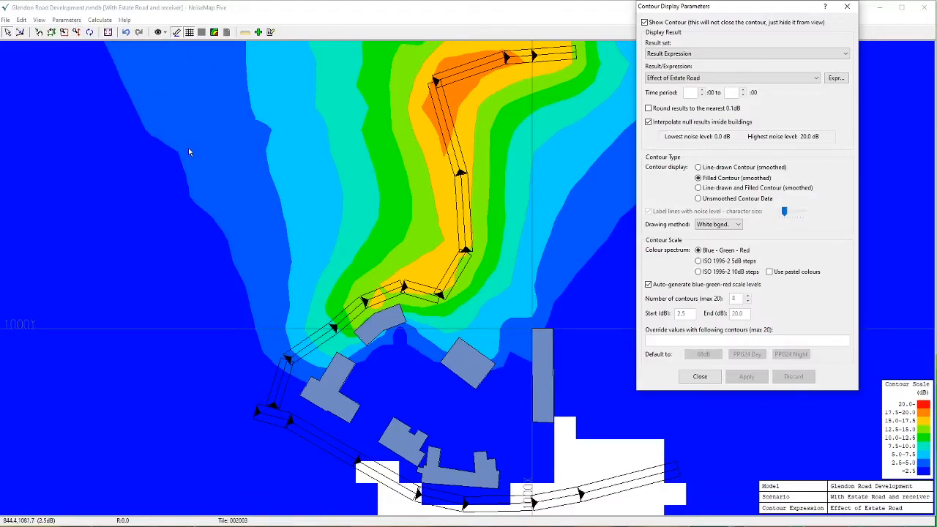
Load the calibrated bitmap "Glendon Road Development" as the background of the contour map
click(42, 20)
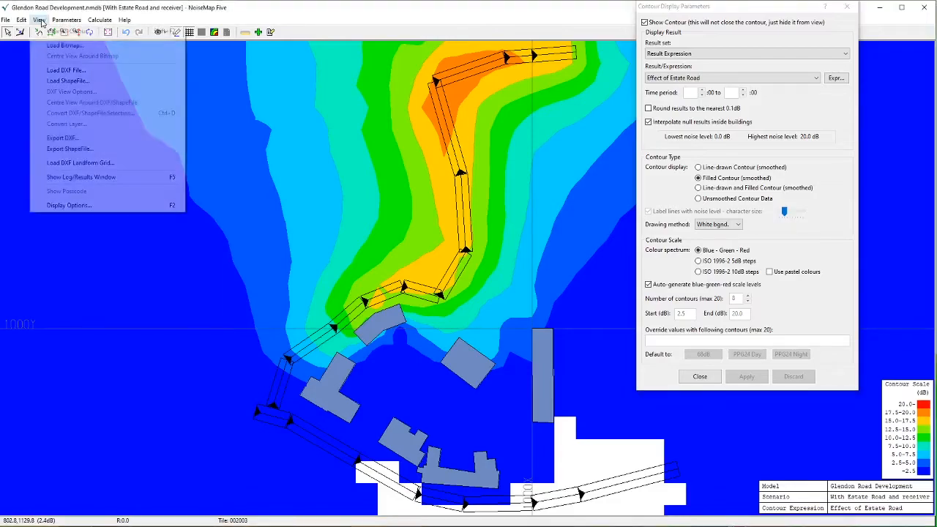
click(64, 51)
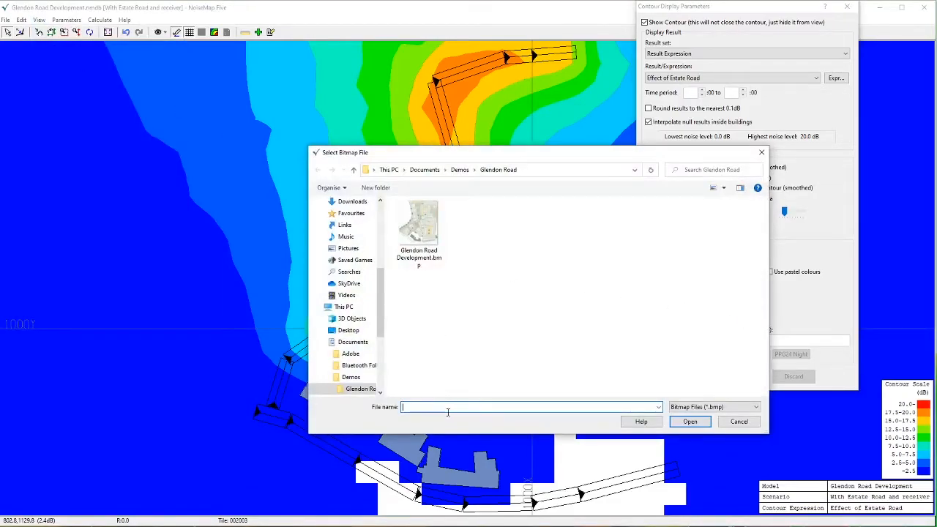
click(755, 407)
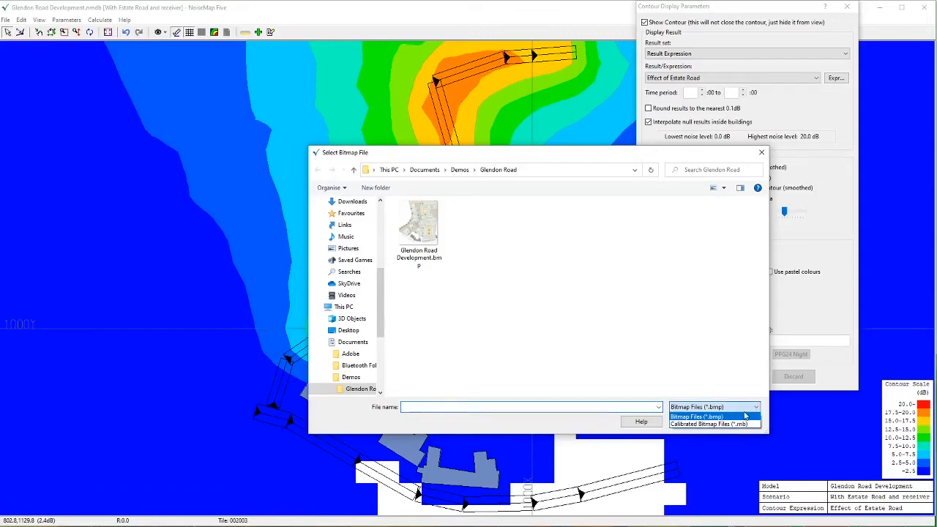
click(731, 424)
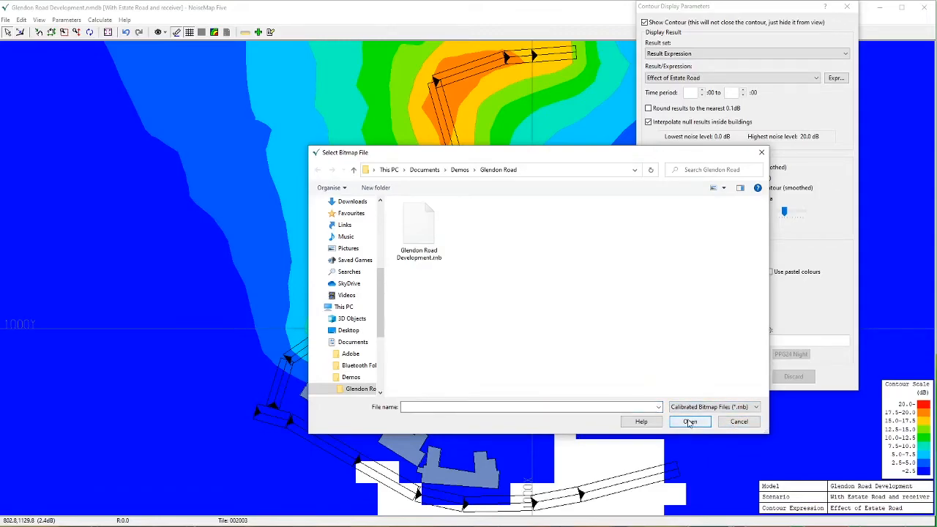
click(408, 245)
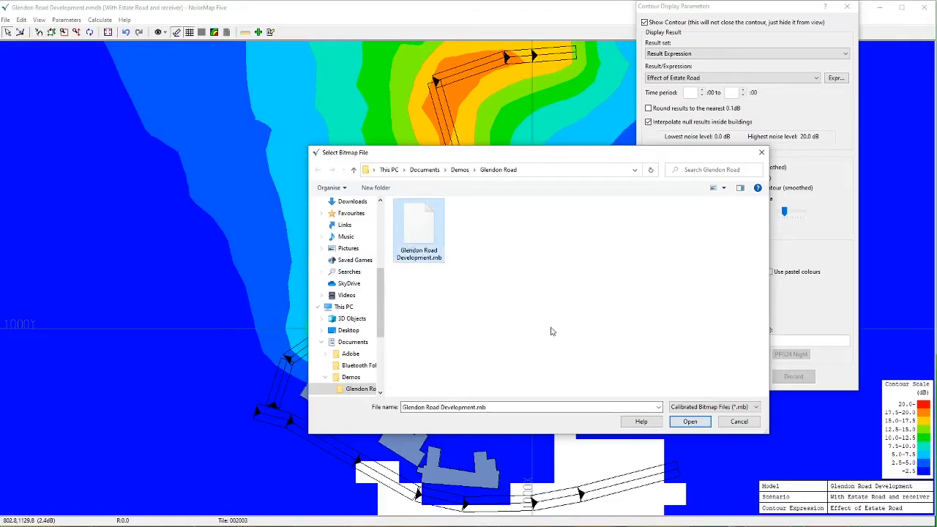
click(691, 422)
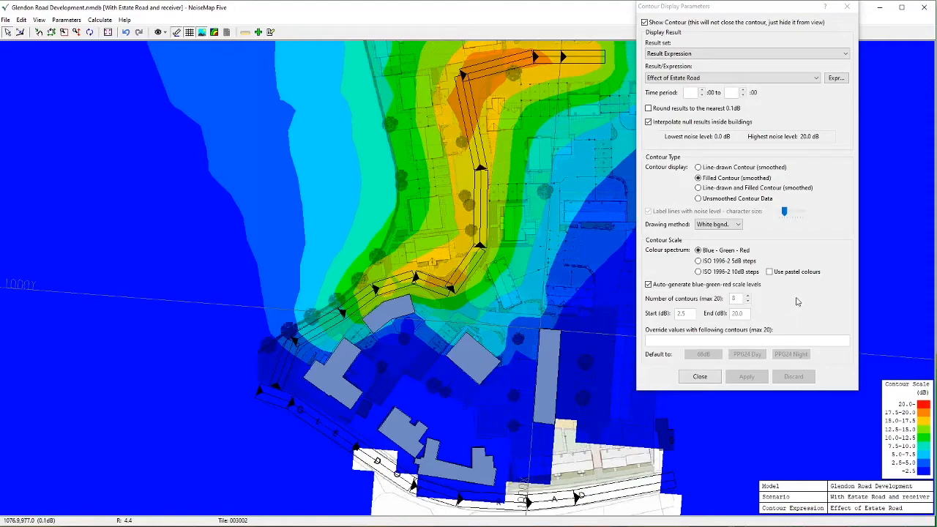
Show the contours in pastel colours and as a smoothed line-drawn and filled contour
click(770, 272)
click(744, 376)
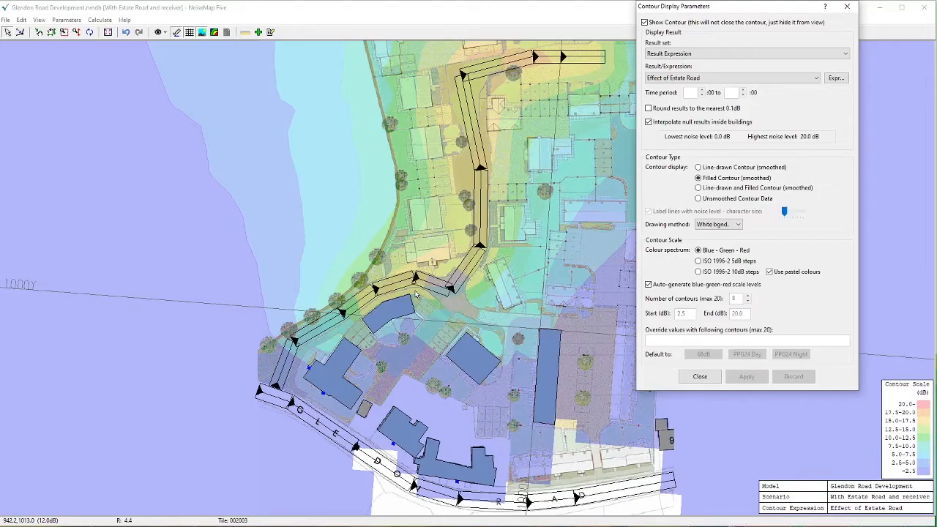
click(698, 188)
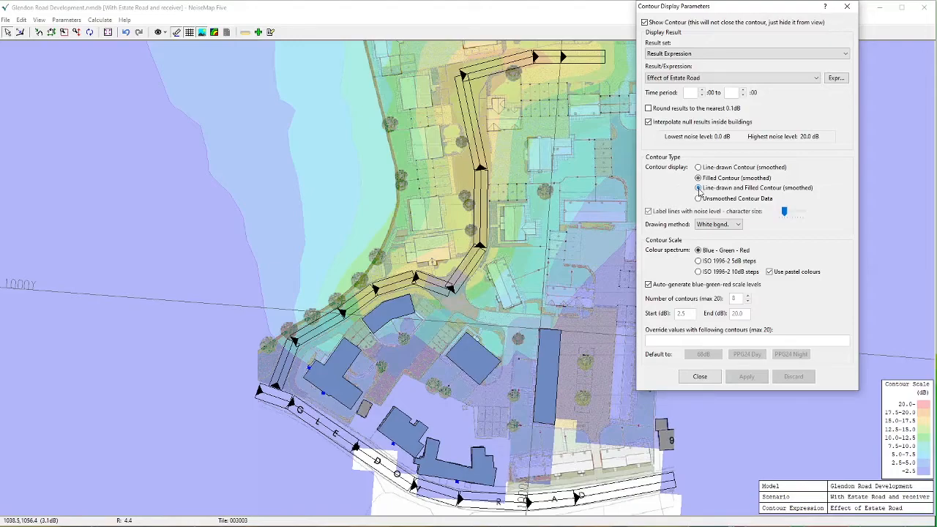
click(745, 379)
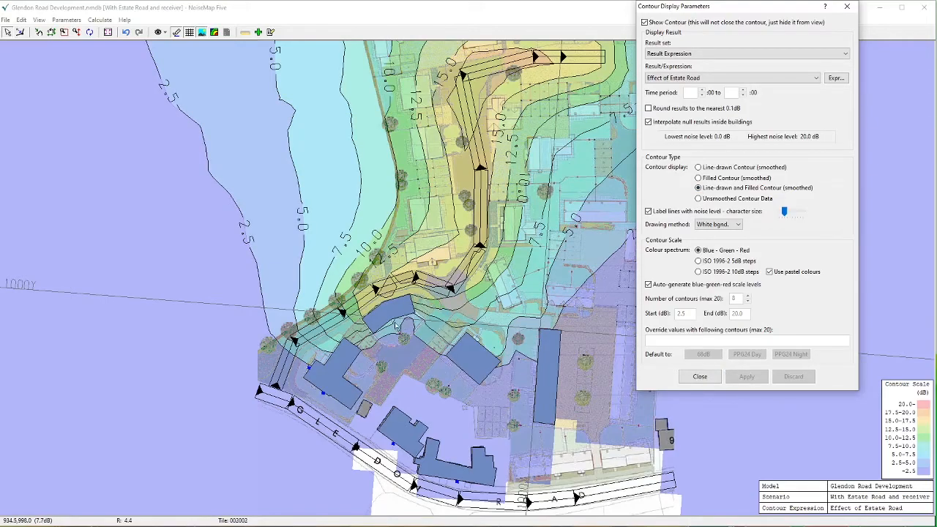